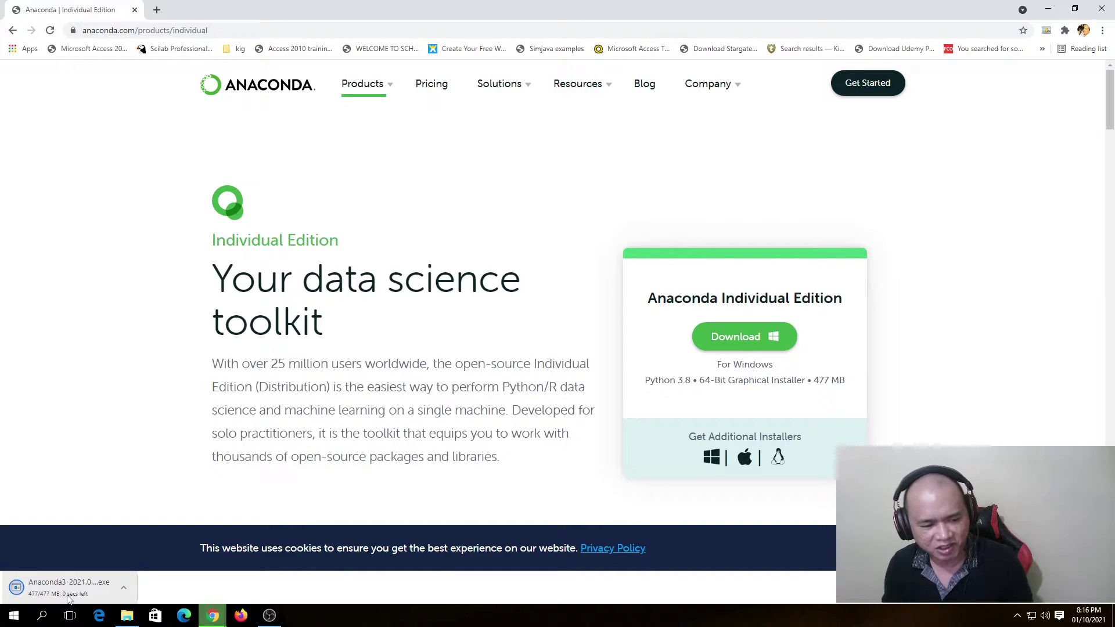
Step: Locate the downloaded Anaconda3-2021.05-Windows-x86_64 installer in the Downloads folder and return to the Anaconda download page
{"action": "left_click", "coordinate": [127, 615]}
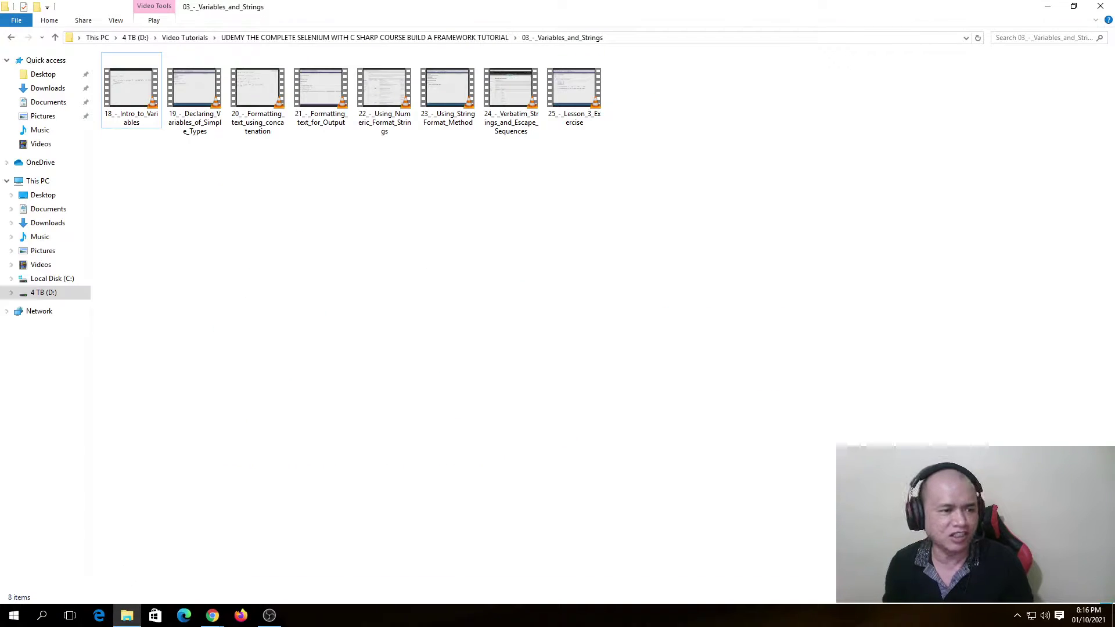
{"action": "left_click", "coordinate": [43, 89]}
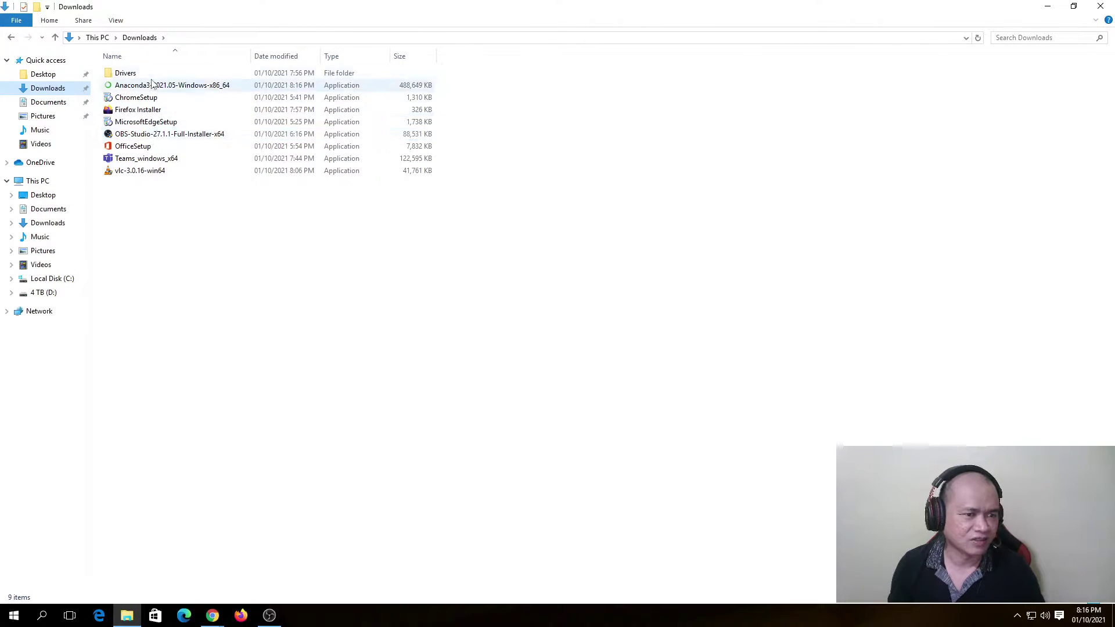
{"action": "left_click", "coordinate": [174, 86]}
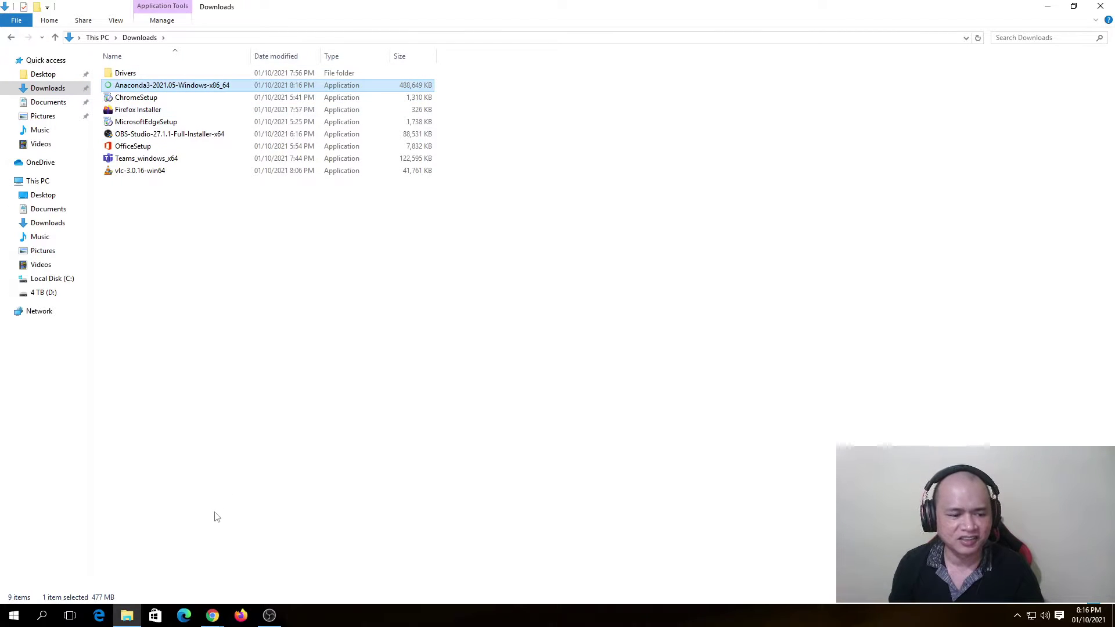
{"action": "key", "text": "alt+Tab"}
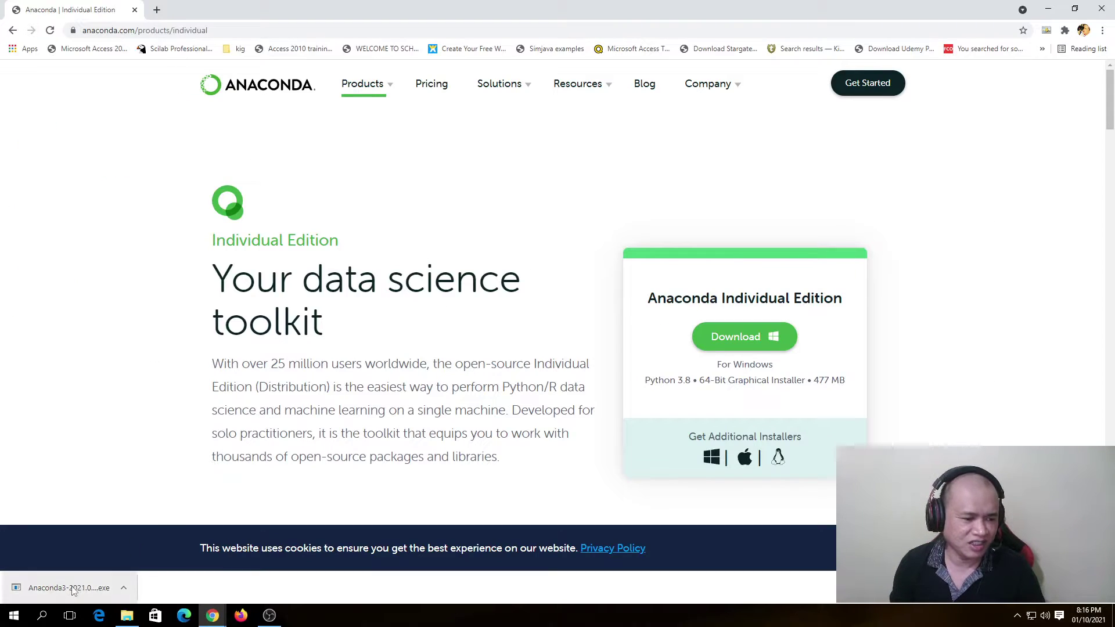
Step: Run the downloaded Anaconda3 installer, accepting the license and installing for Just Me with the default destination folder and advanced options
{"action": "left_click", "coordinate": [73, 589]}
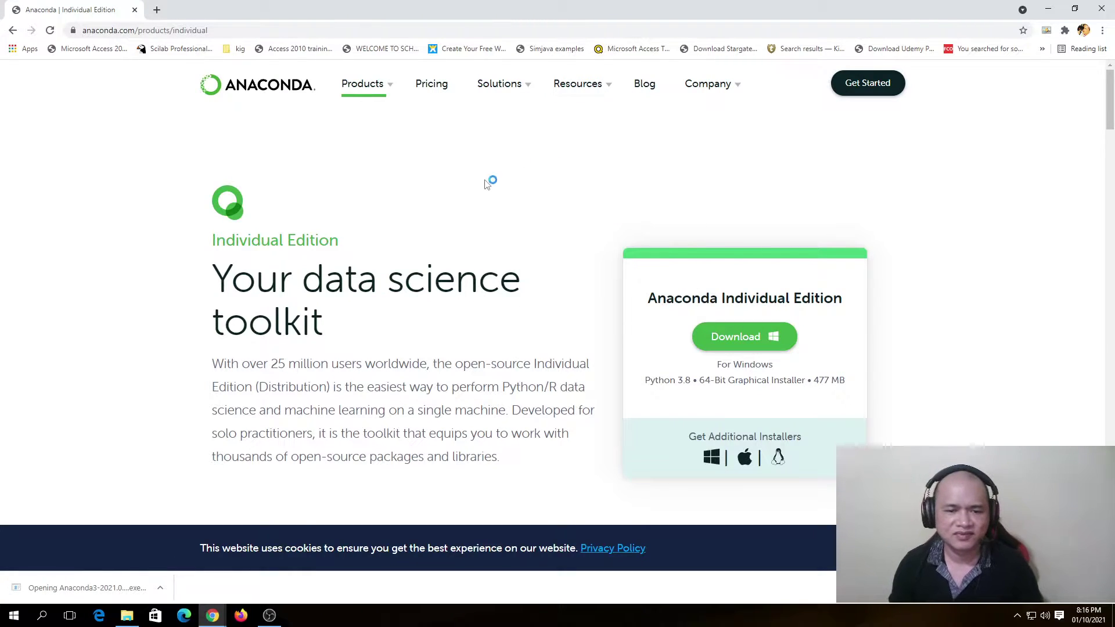
{"action": "left_click", "coordinate": [620, 401]}
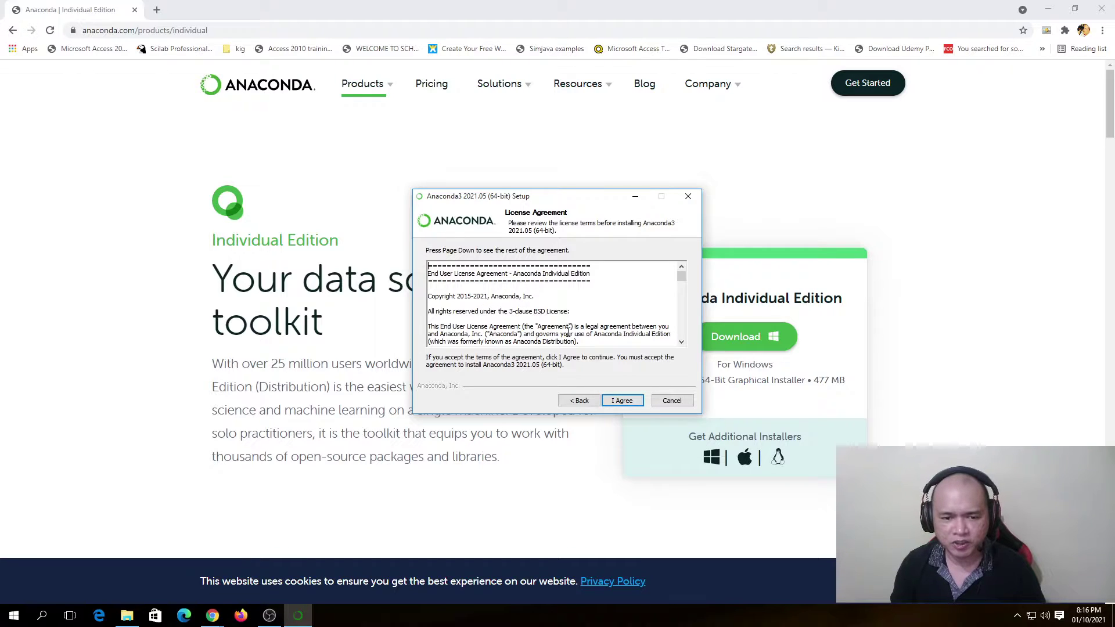
{"action": "left_click", "coordinate": [621, 401]}
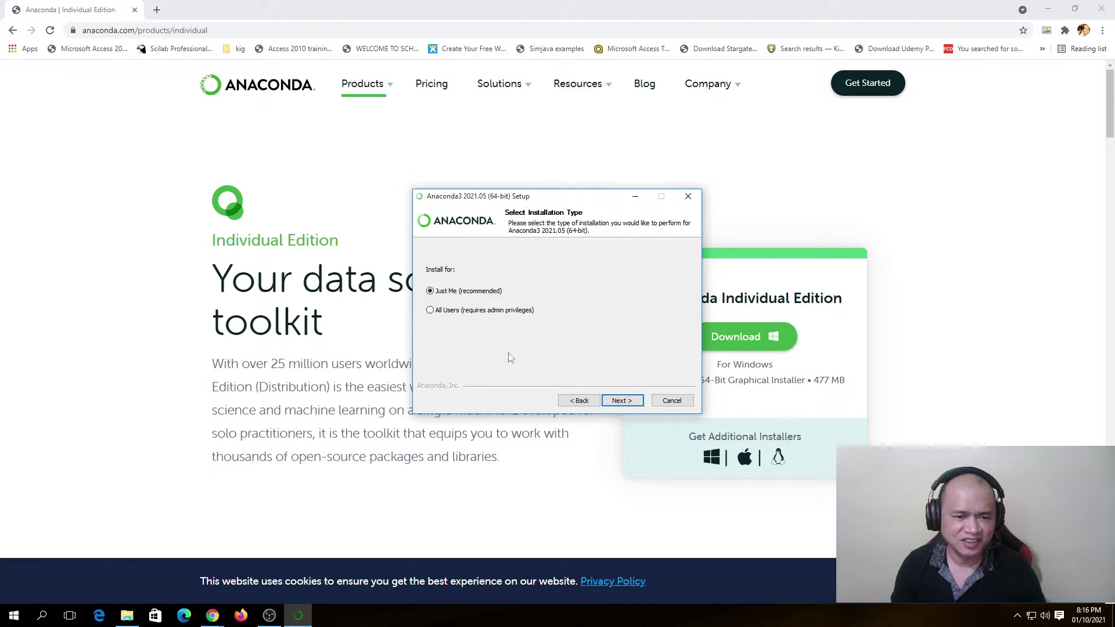
{"action": "left_click", "coordinate": [623, 401]}
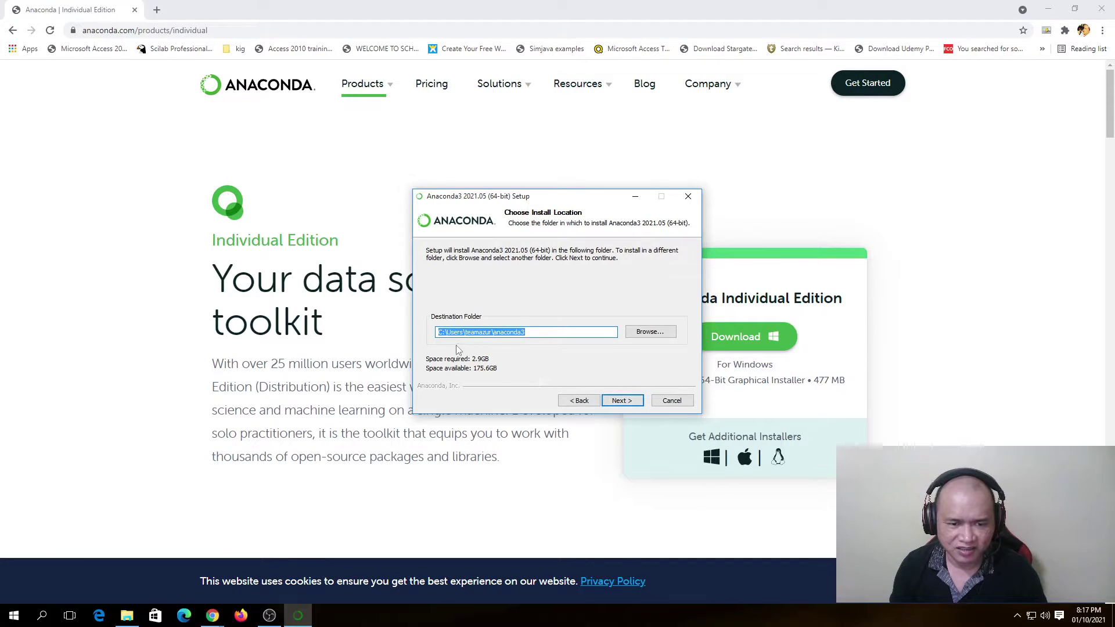
{"action": "left_click", "coordinate": [622, 401]}
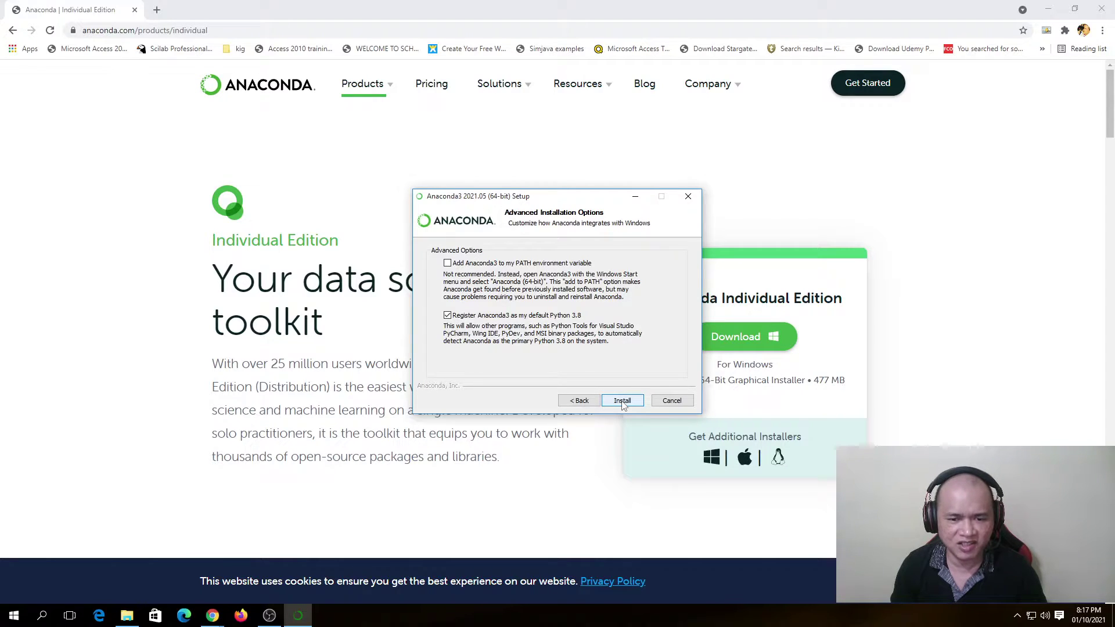
{"action": "left_click", "coordinate": [622, 402]}
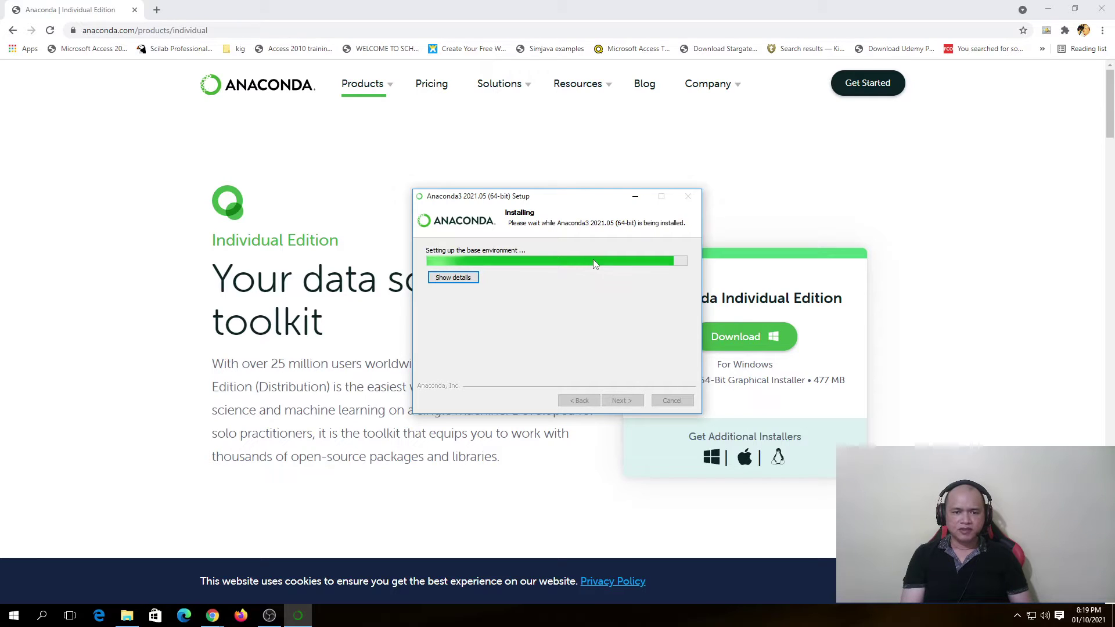
Step: Complete the Anaconda3 setup wizard with the installation details shown, and close the two web pages it opens
{"action": "left_click", "coordinate": [453, 278]}
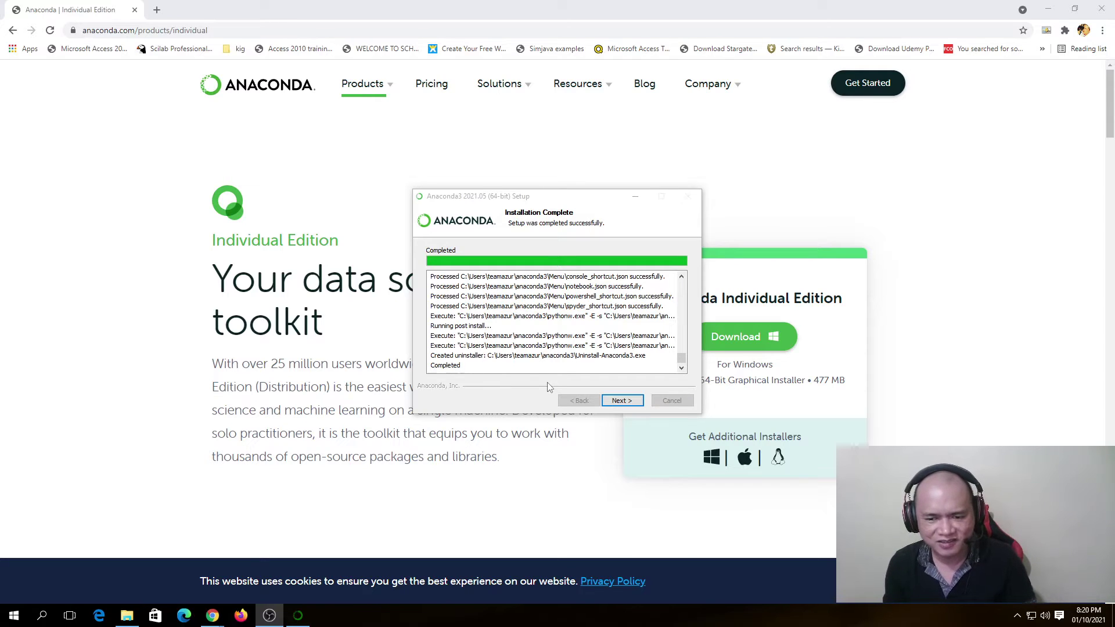
{"action": "left_click", "coordinate": [620, 406]}
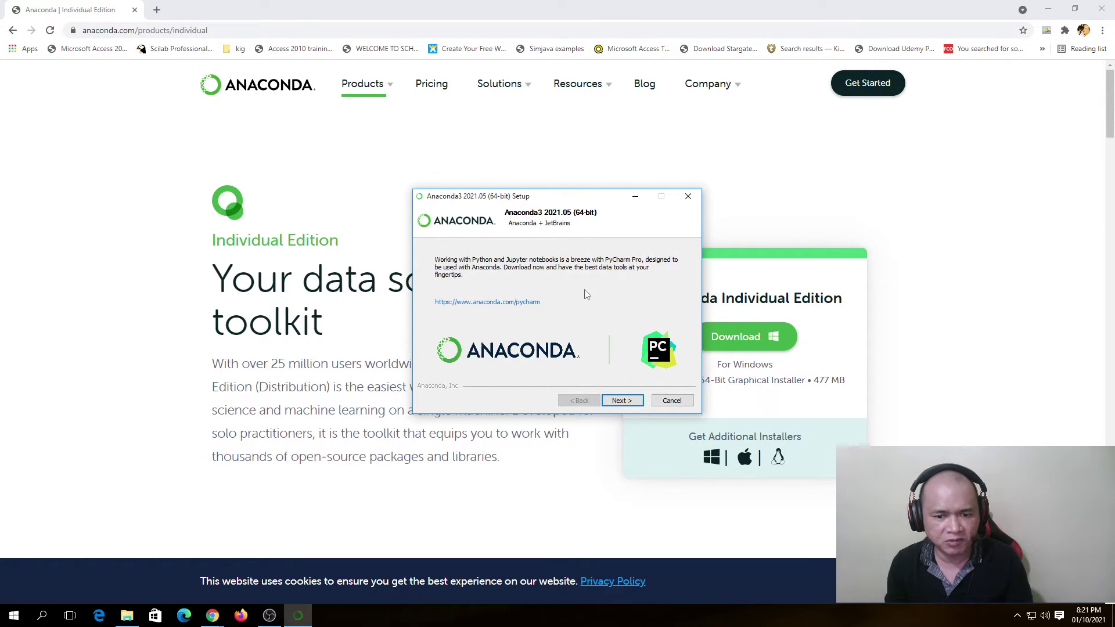
{"action": "left_click", "coordinate": [612, 400]}
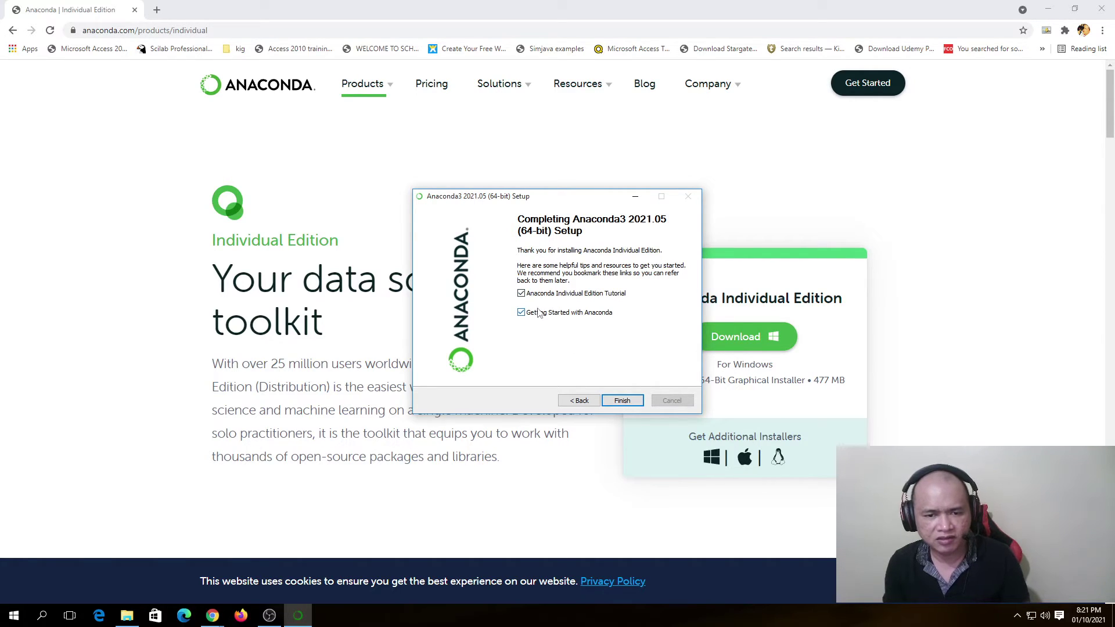
{"action": "left_click", "coordinate": [622, 400]}
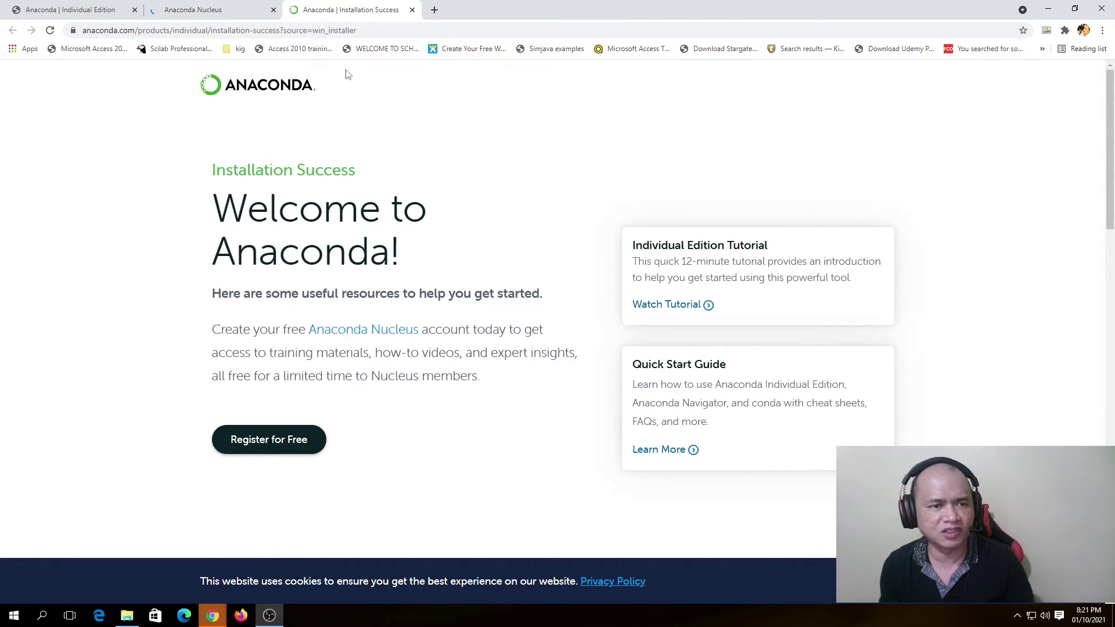
{"action": "middle_click", "coordinate": [330, 13]}
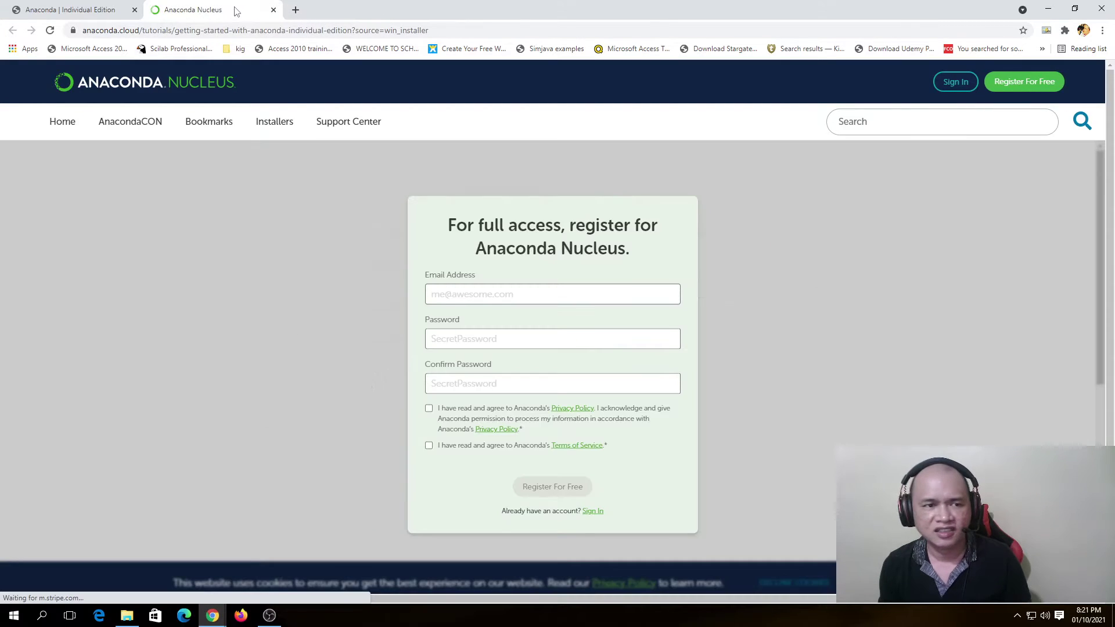
{"action": "middle_click", "coordinate": [237, 11]}
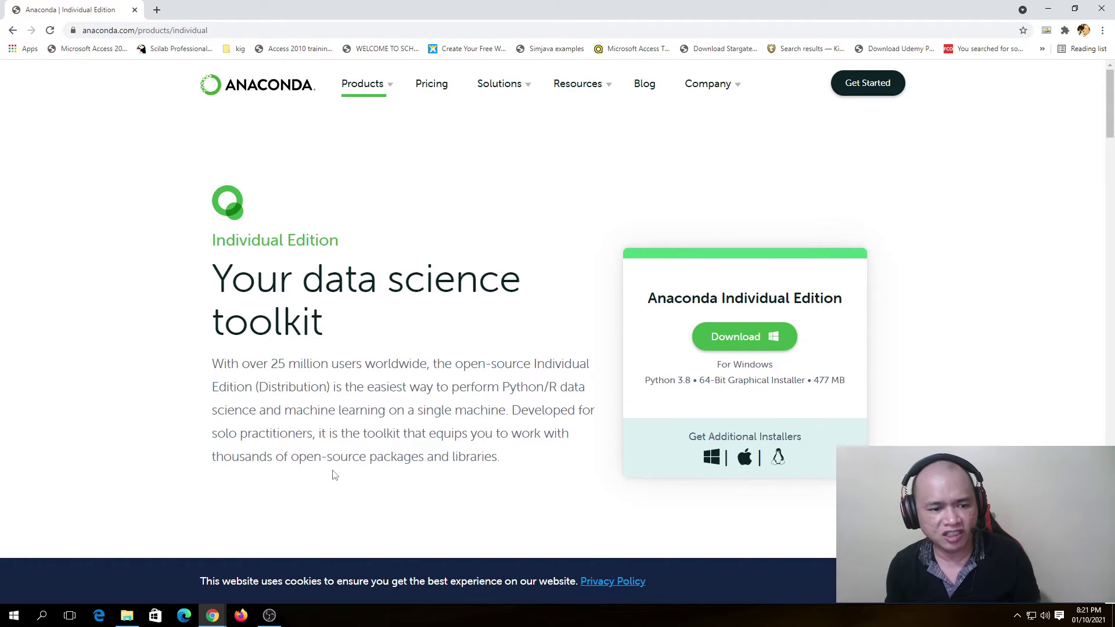
Step: Run "jupyter notebook" in Anaconda Prompt (anaconda3) and always open .html files with Google Chrome
{"action": "key", "text": "super"}
{"action": "type", "text": "anaco"}
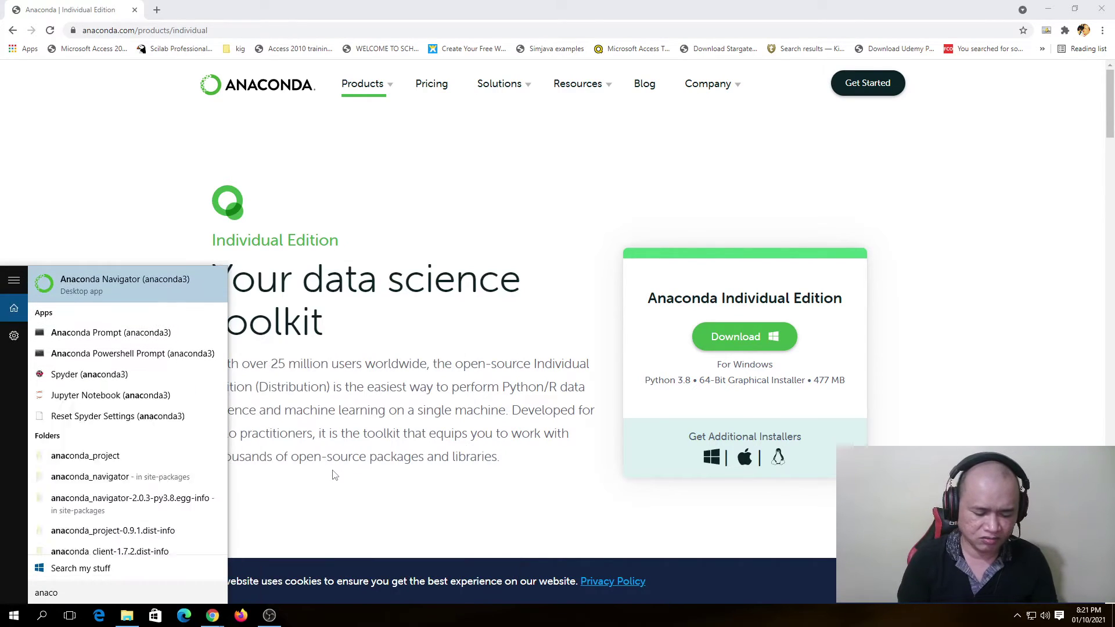
{"action": "type", "text": "nda"}
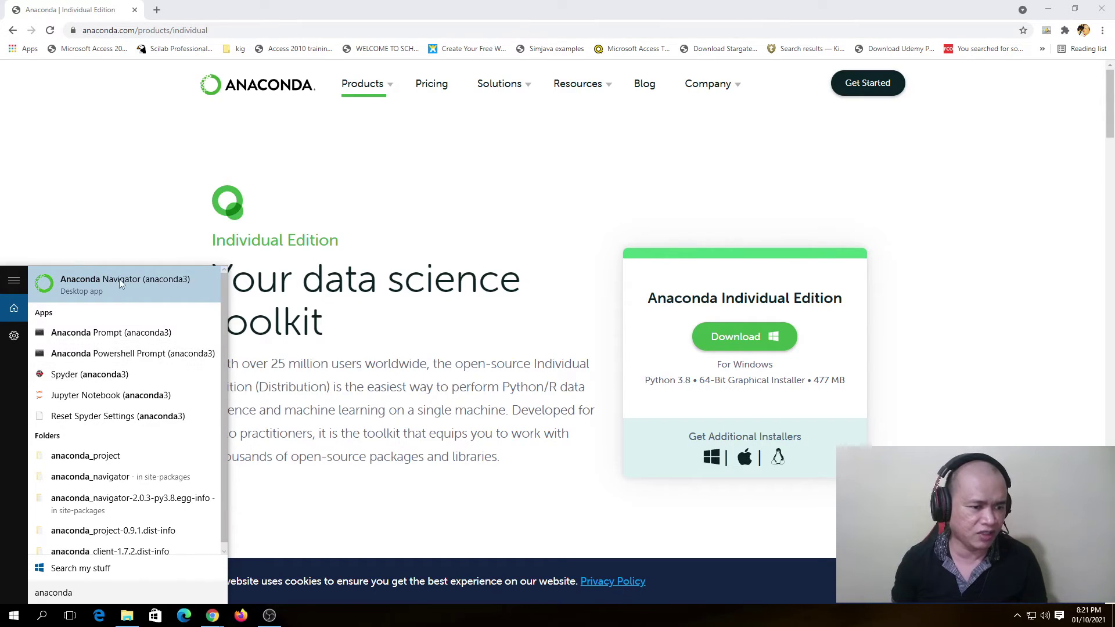
{"action": "left_click", "coordinate": [129, 337]}
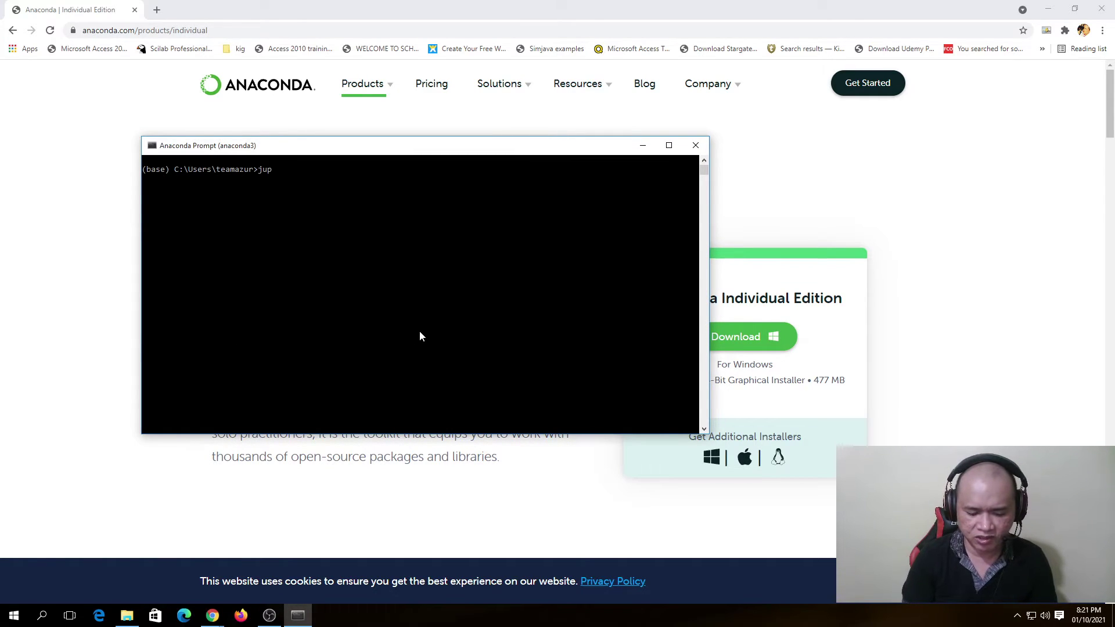
{"action": "type", "text": "jupyter notebook"}
{"action": "key", "text": "Return"}
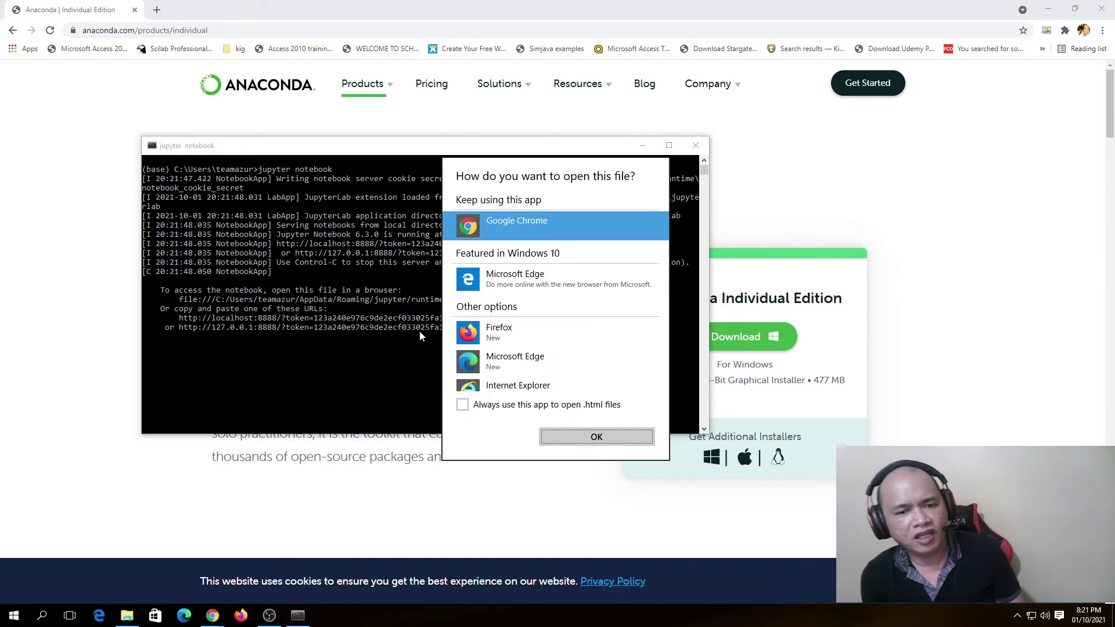
{"action": "left_click", "coordinate": [537, 408]}
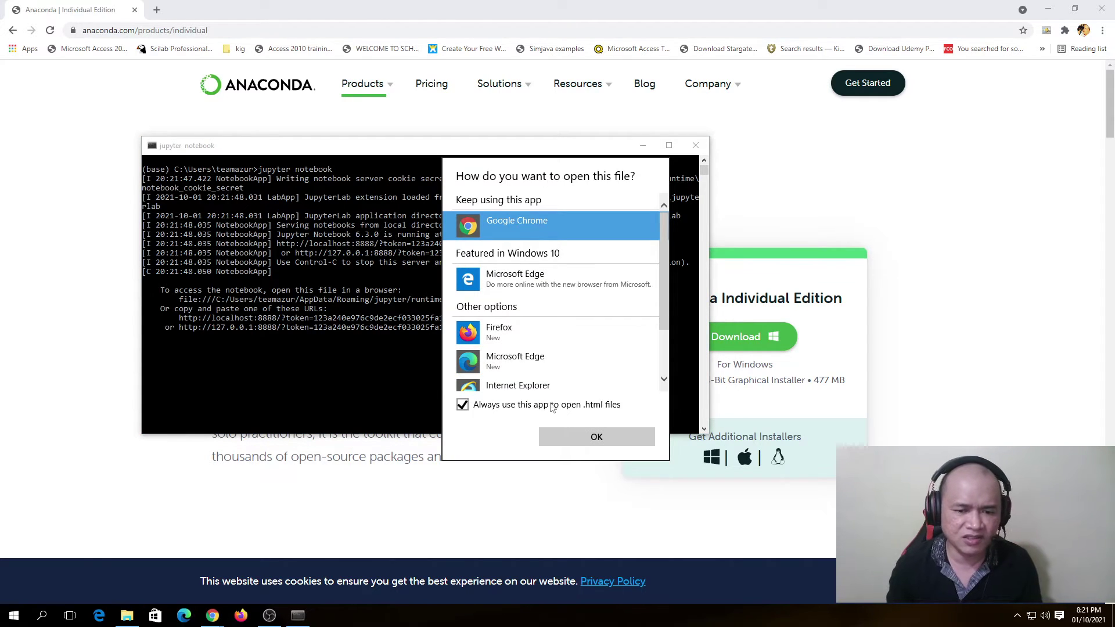
{"action": "left_click", "coordinate": [598, 439]}
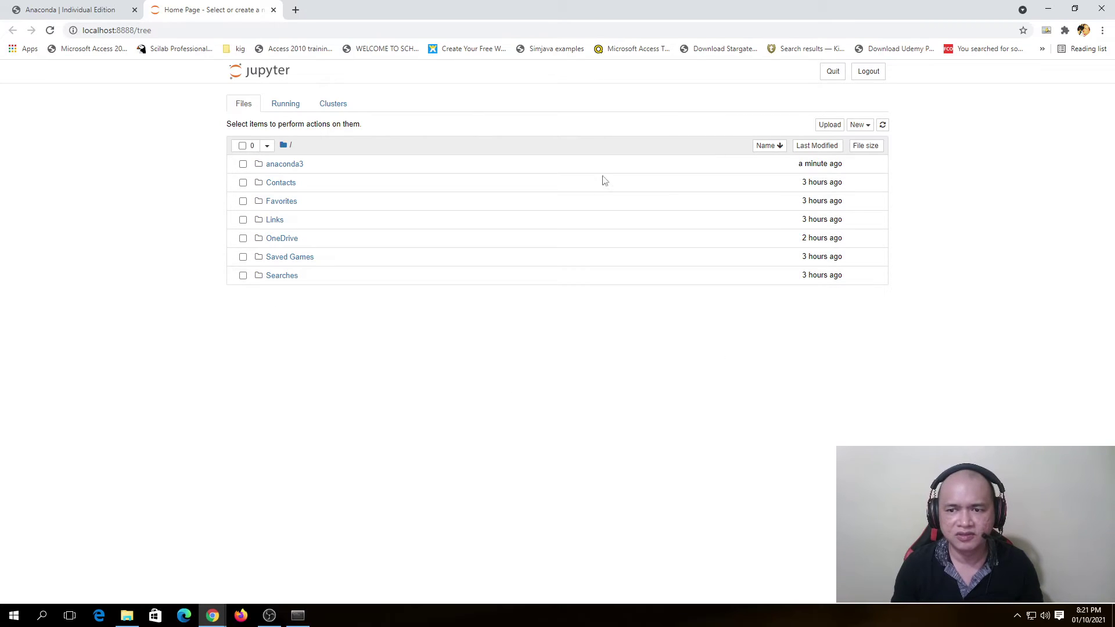
Step: Create a new Python 3 notebook and rename it LiveDemo
{"action": "left_click", "coordinate": [865, 126]}
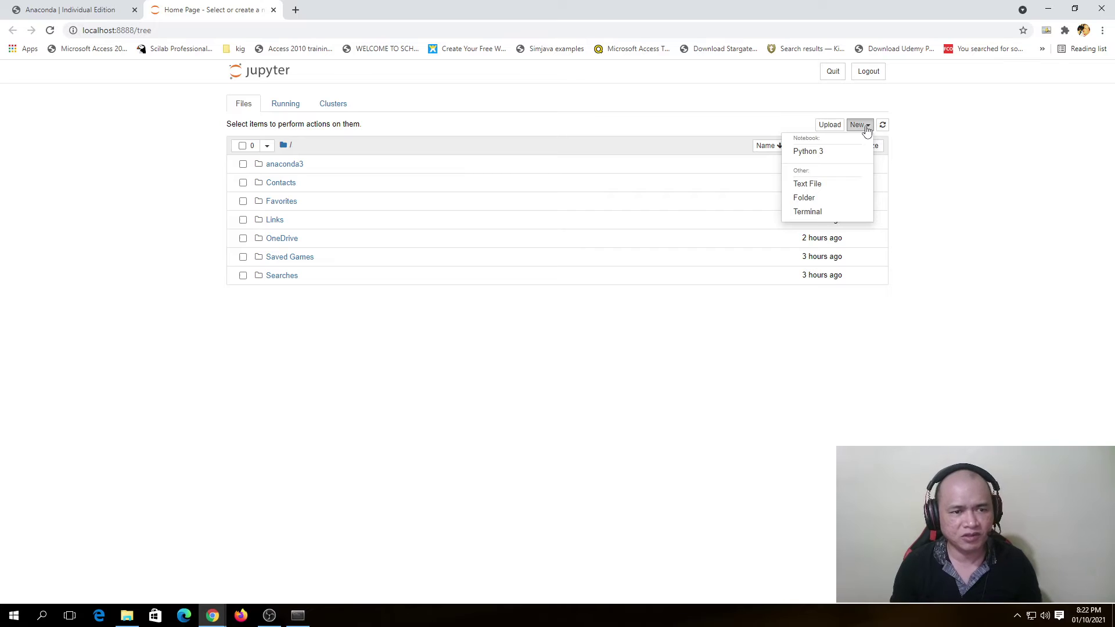
{"action": "left_click", "coordinate": [827, 156]}
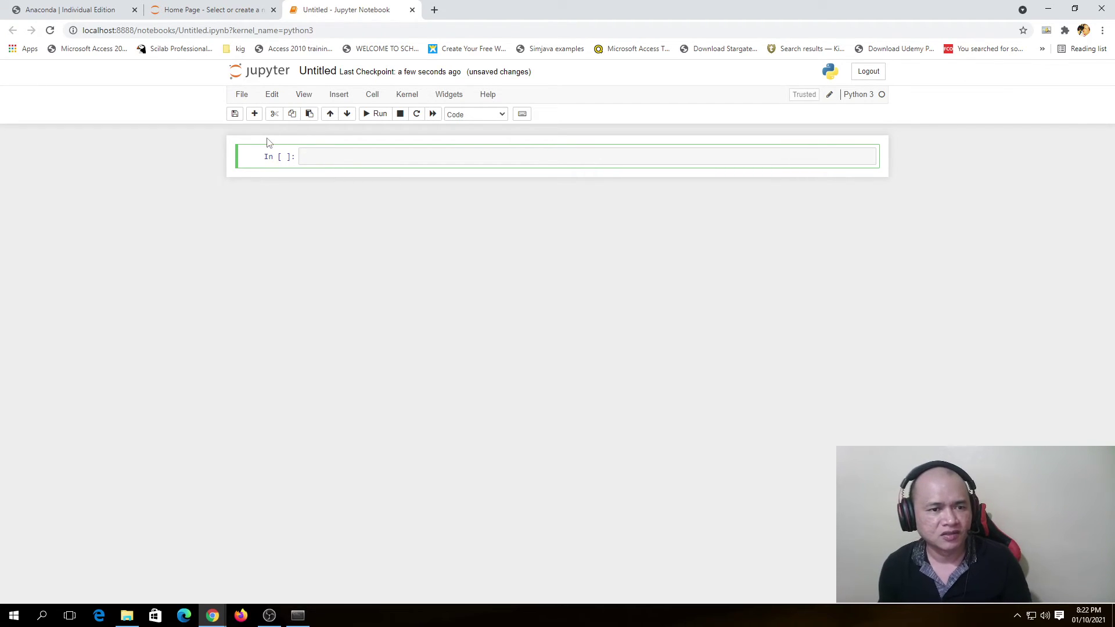
{"action": "left_click", "coordinate": [326, 71]}
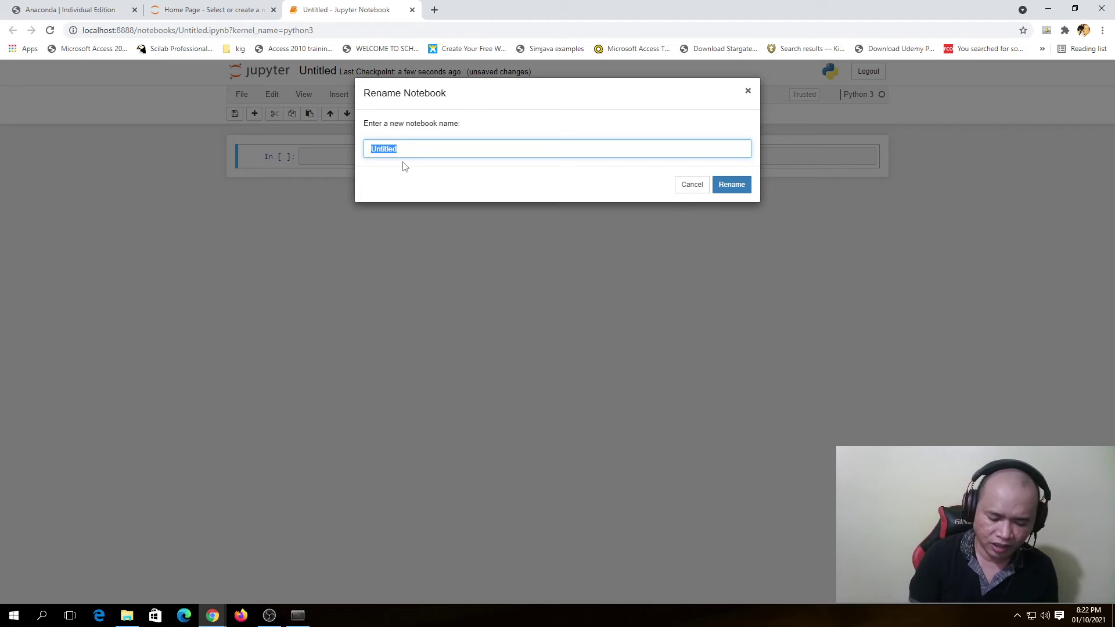
{"action": "type", "text": "LiveDemo"}
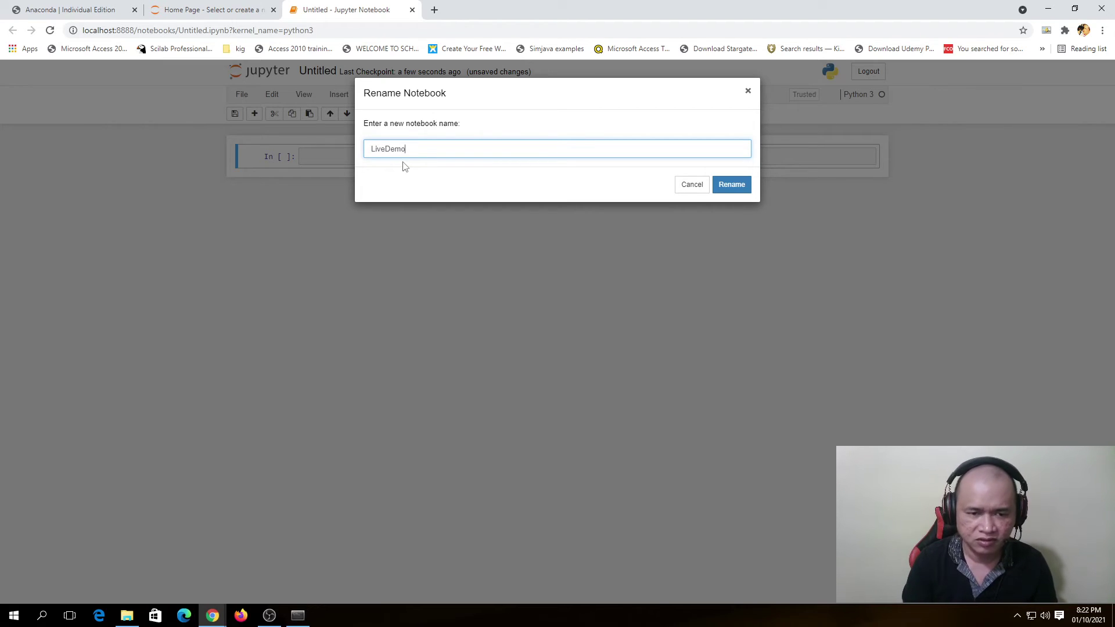
{"action": "left_click", "coordinate": [731, 184]}
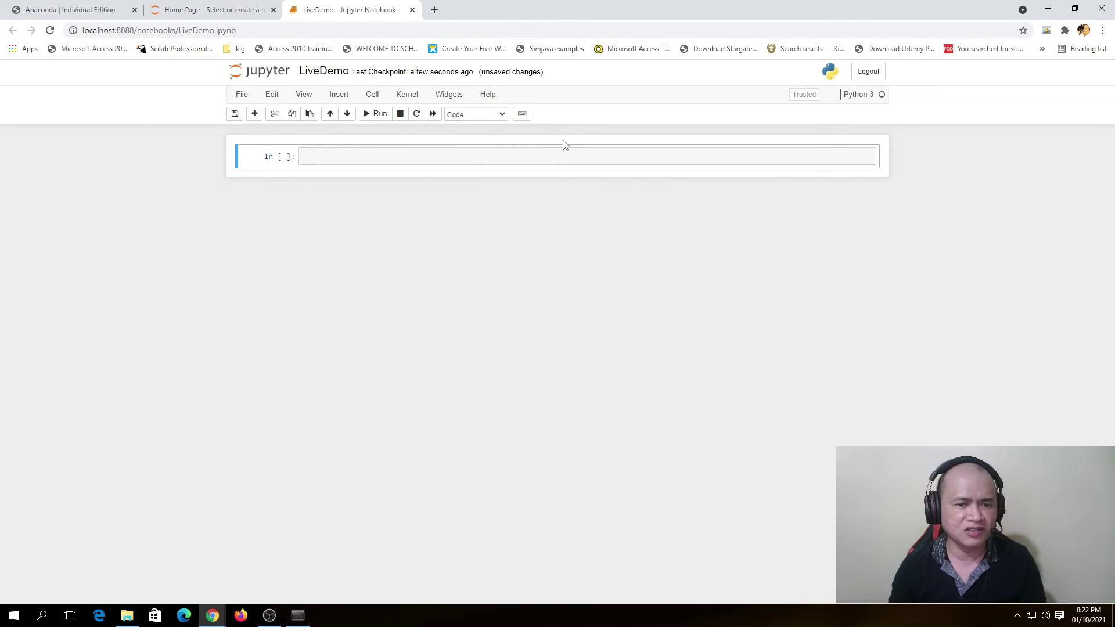
Step: Change the notebook's first cell from code to Markdown and open it for editing
{"action": "left_click", "coordinate": [479, 114]}
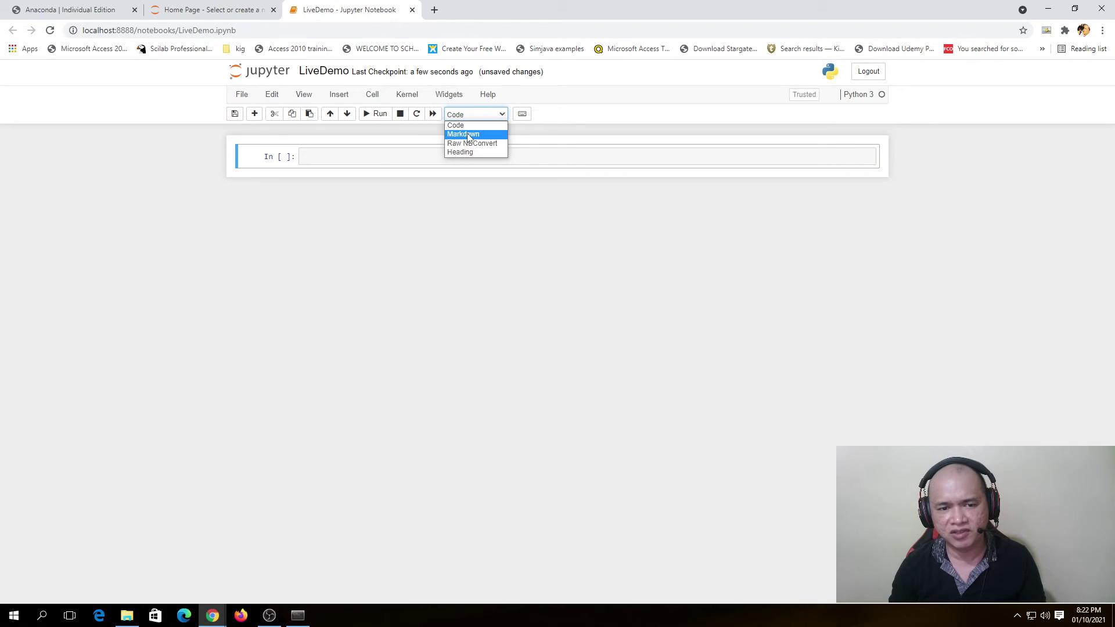
{"action": "left_click", "coordinate": [473, 132]}
{"action": "left_click", "coordinate": [380, 152]}
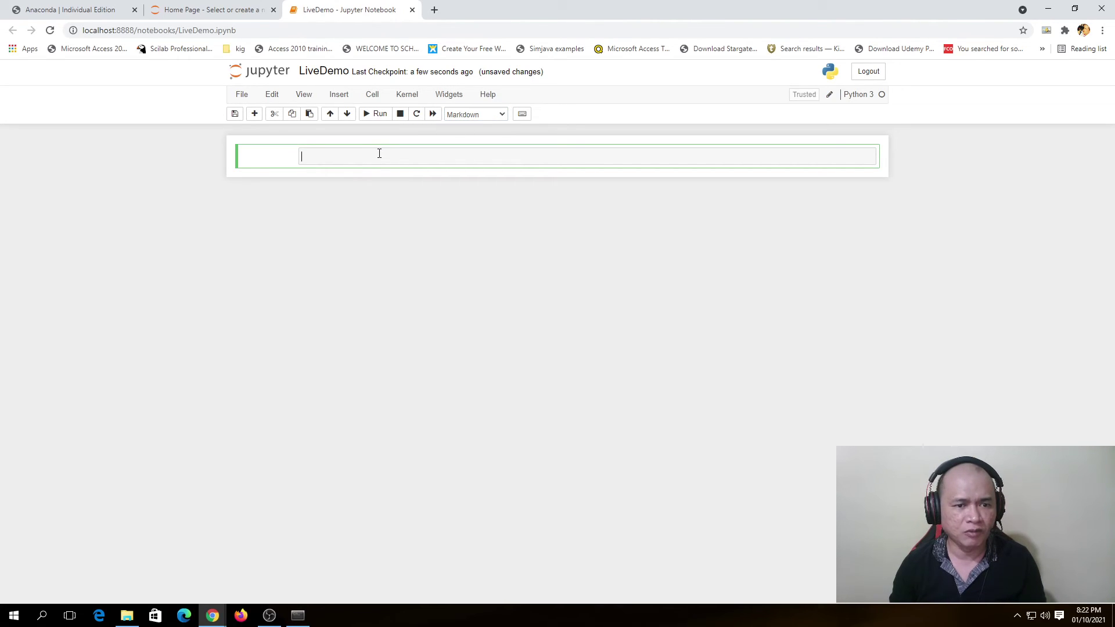